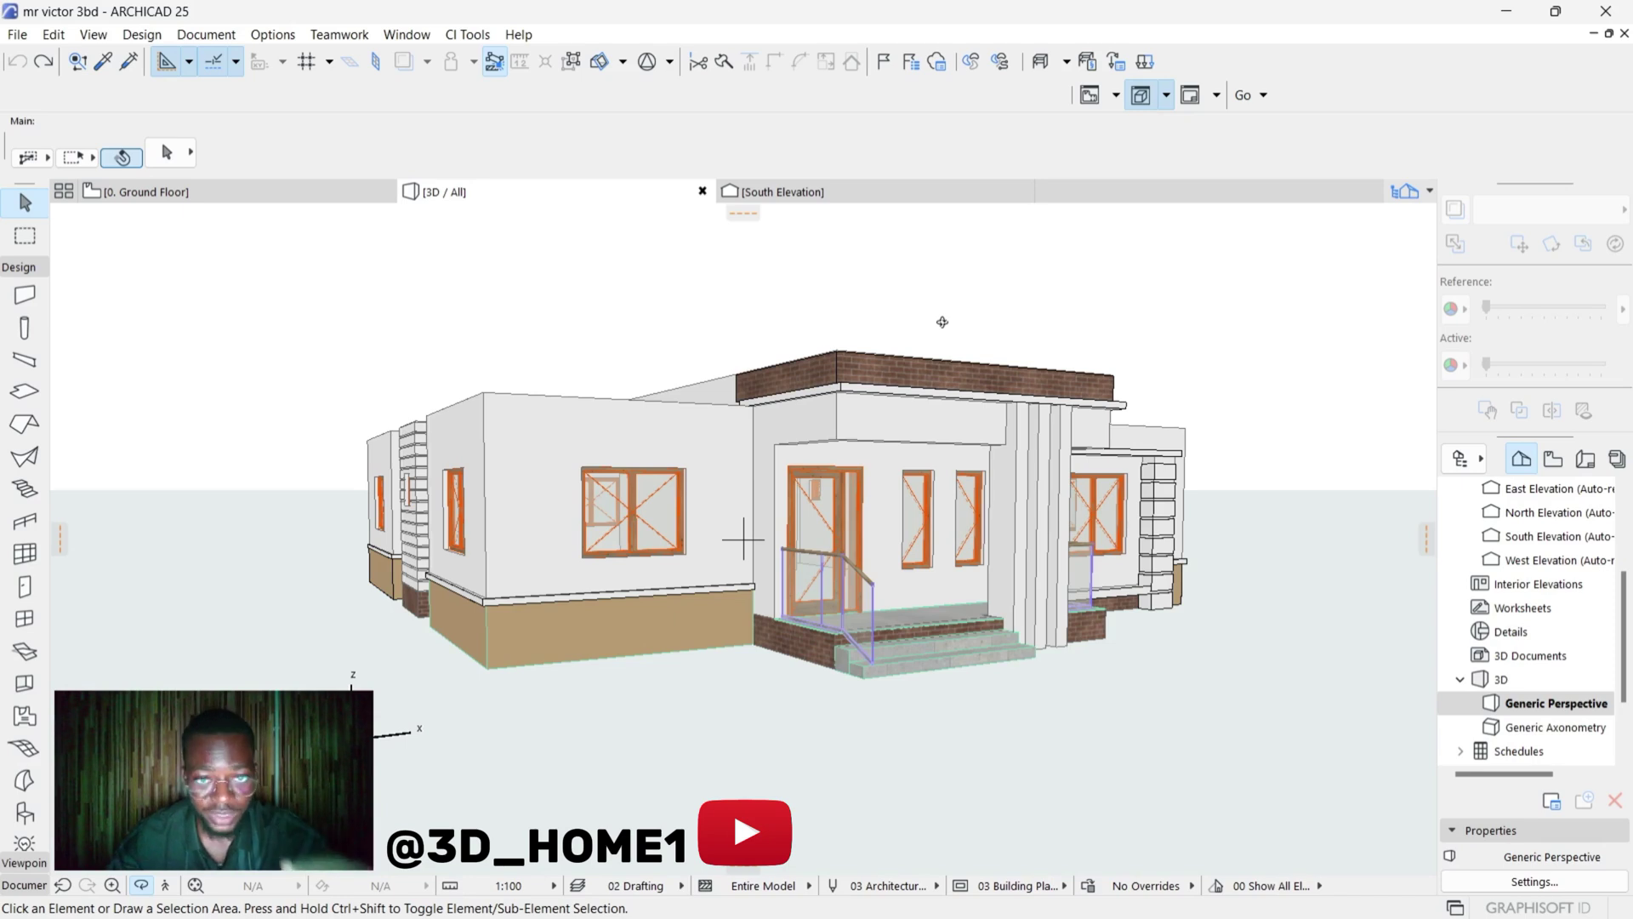
Open the Surfaces attribute settings from Options > Element Attributes
scroll(898, 351, down, 2)
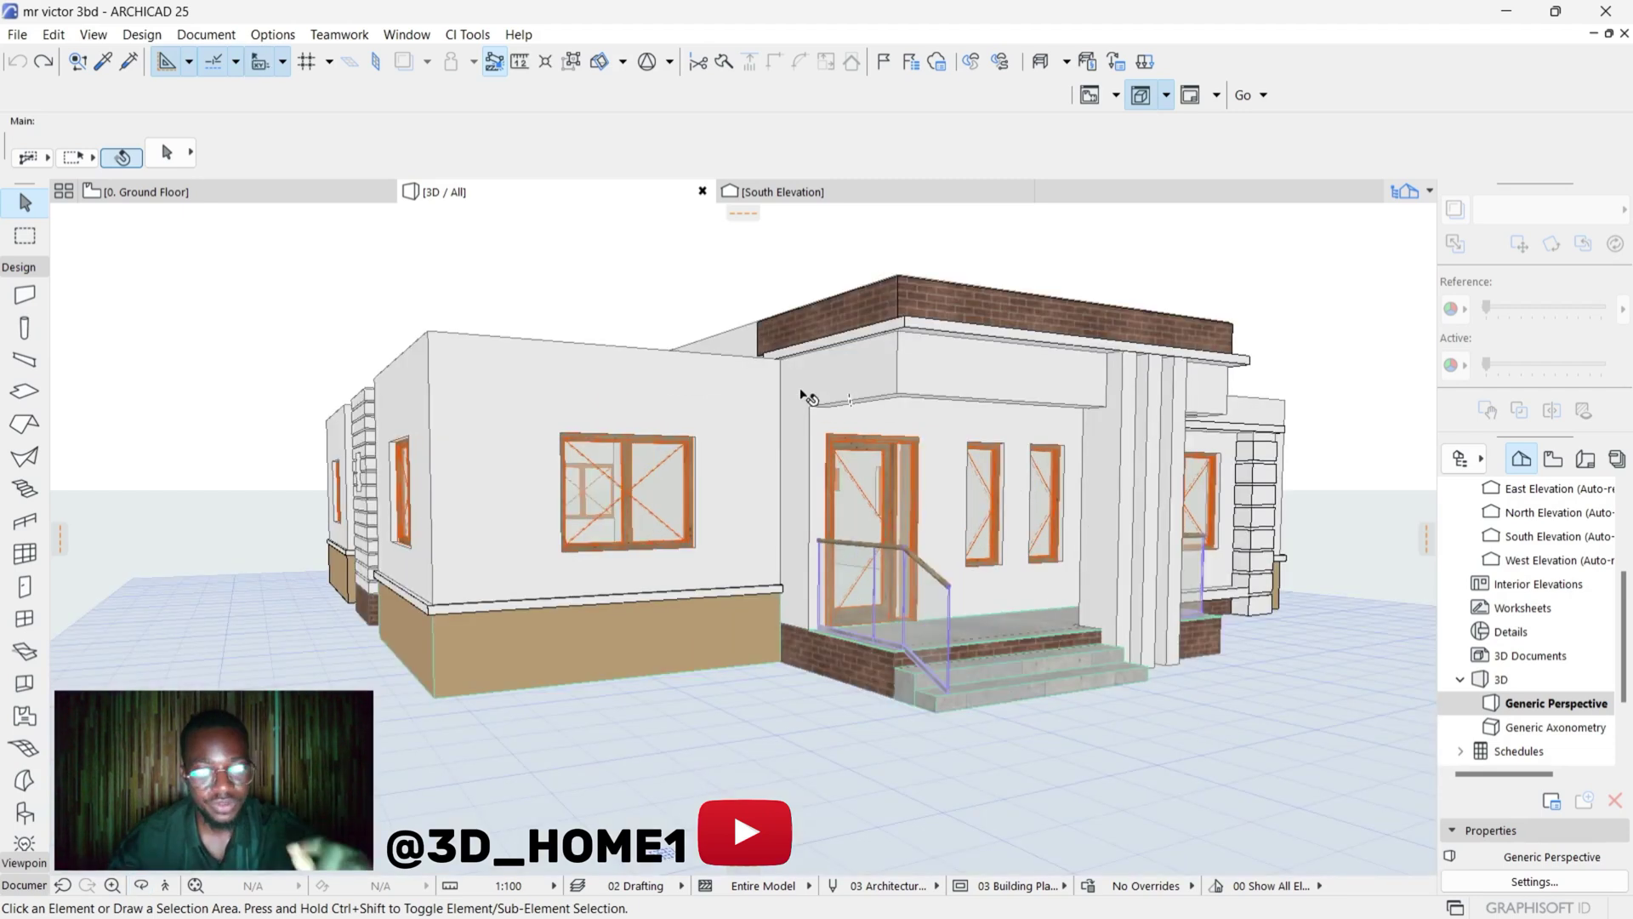
scroll(732, 385, up, 3)
click(283, 36)
mouse_move(368, 65)
click(510, 136)
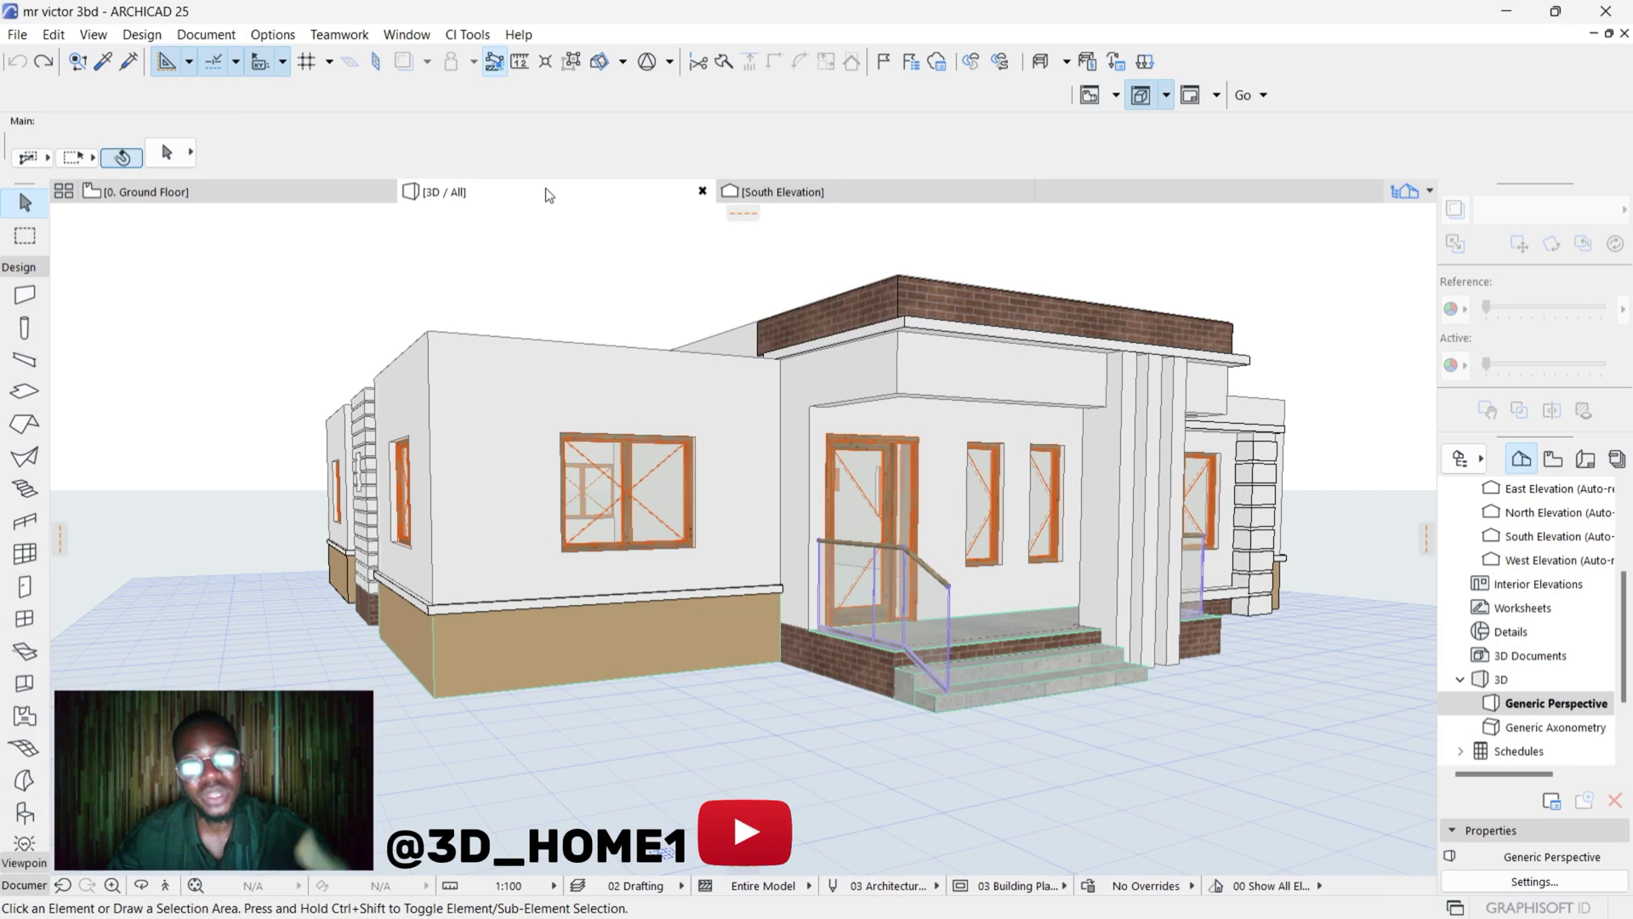
click(272, 33)
mouse_move(304, 68)
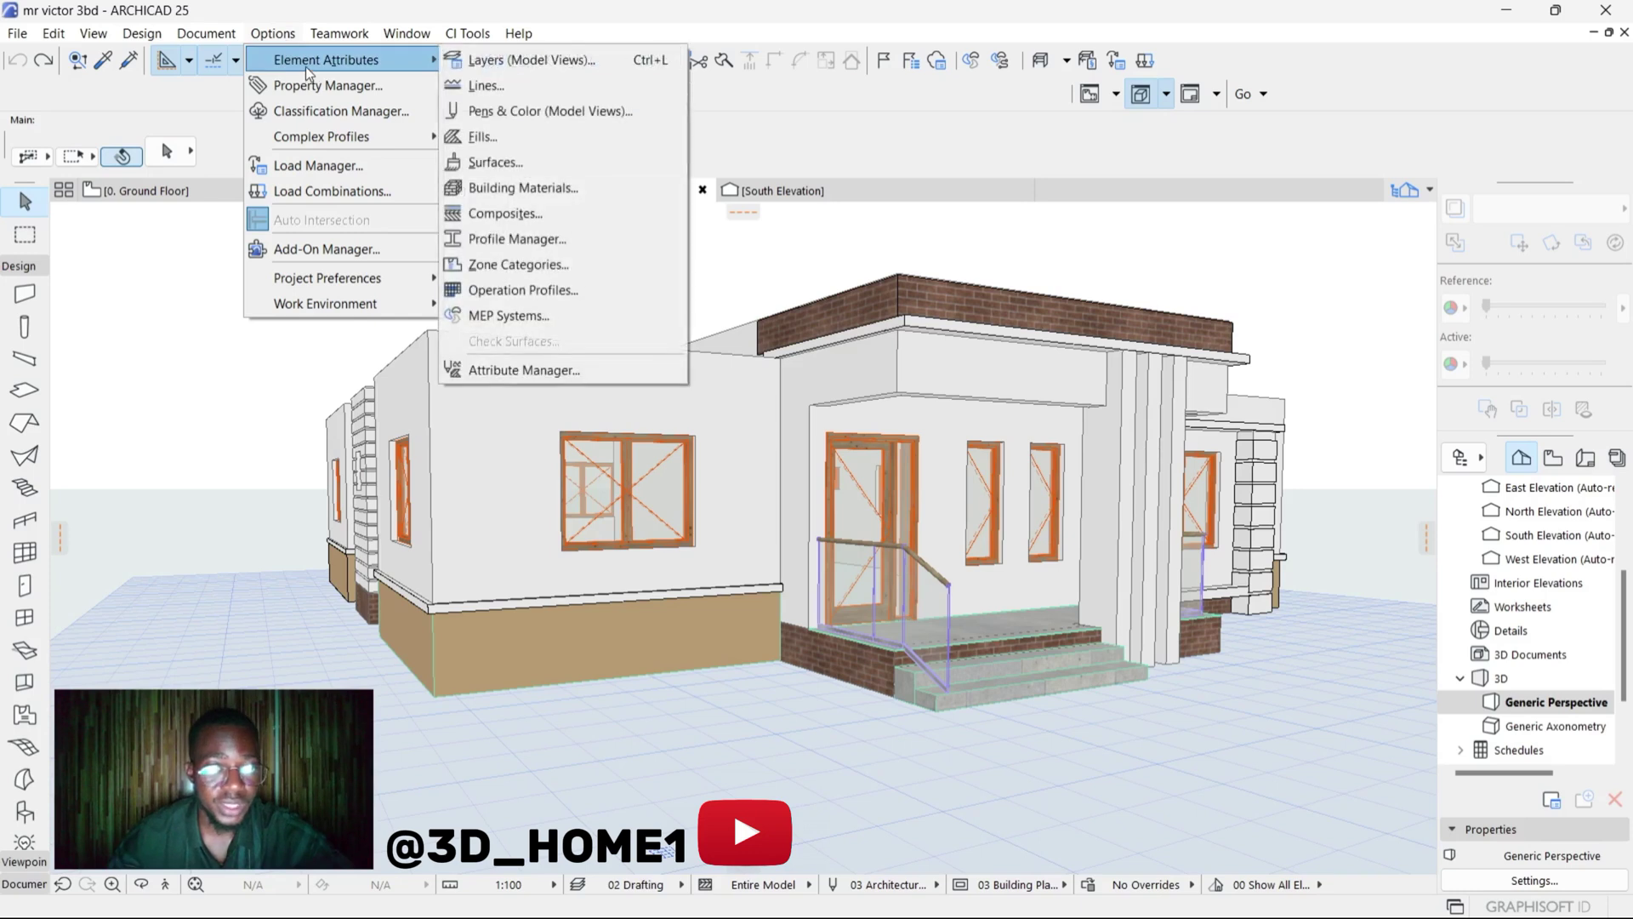
click(493, 165)
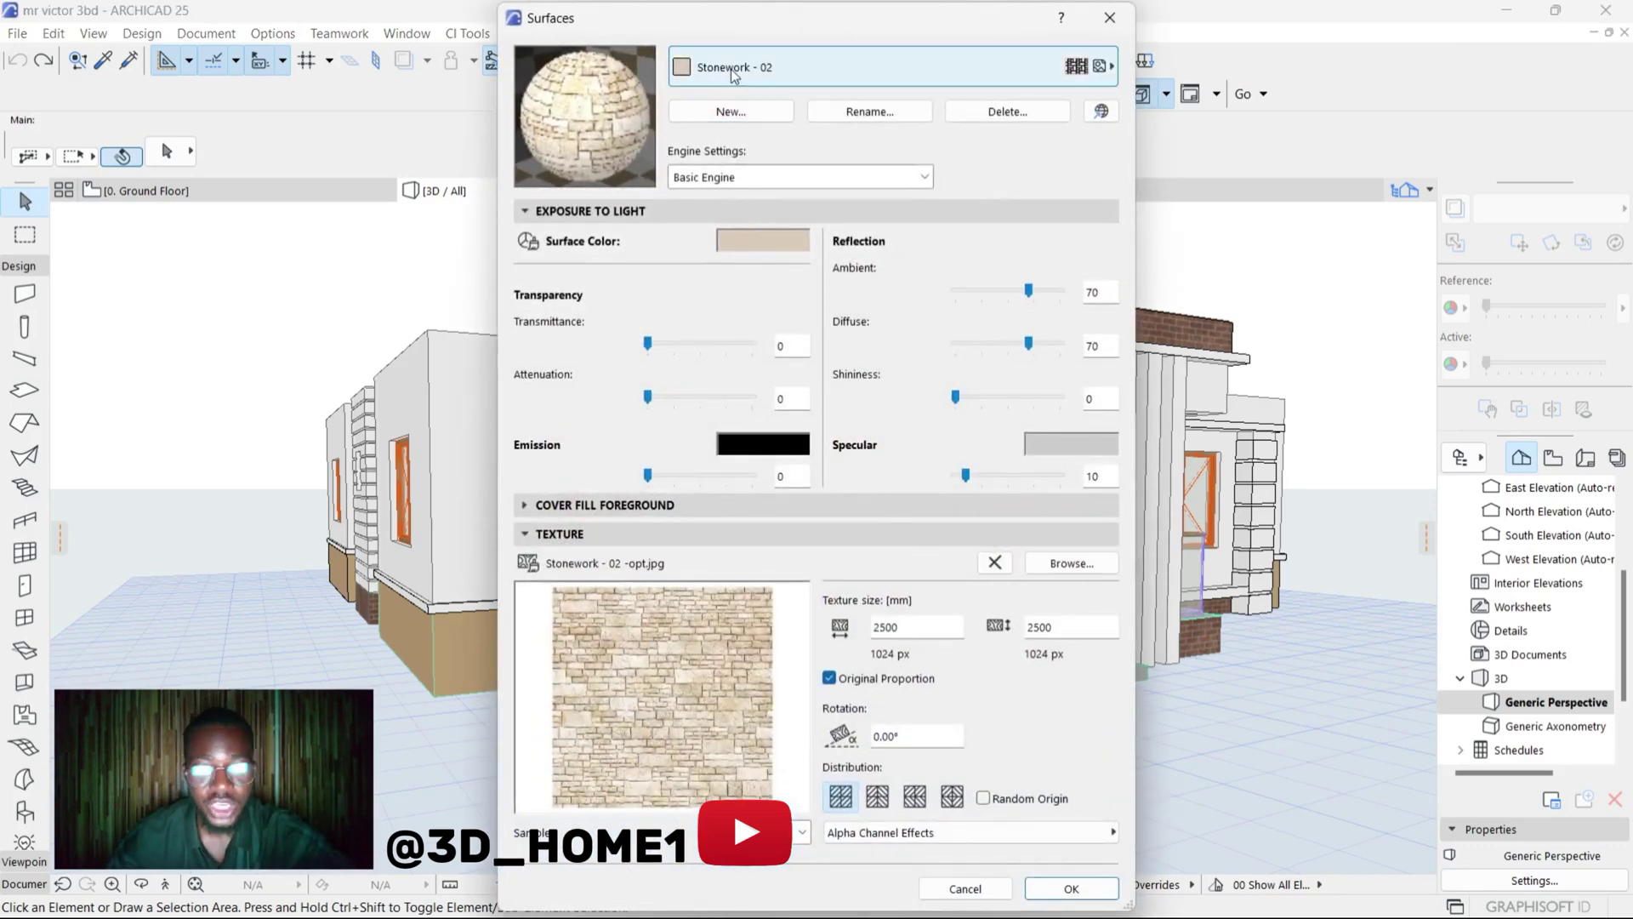
Preview Brick - Common Bond, then reselect Stonework - 02 and keep the Basic Engine
click(731, 69)
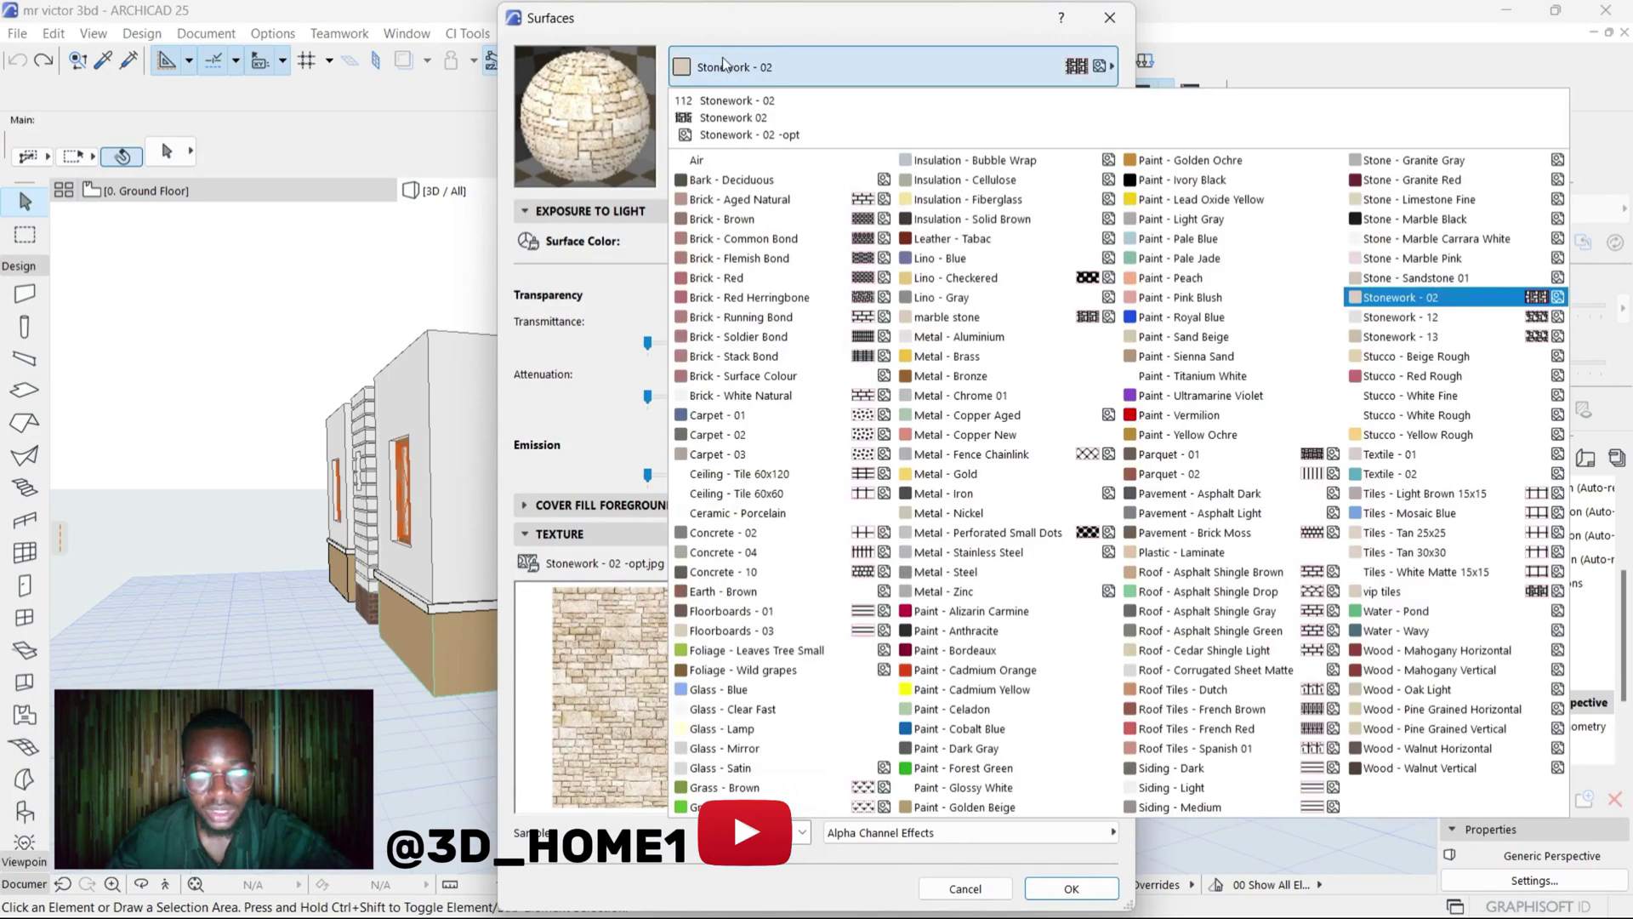
click(774, 238)
click(778, 70)
key(s)
key(s)
key(s)
key(s)
click(1395, 298)
click(705, 179)
click(698, 177)
click(746, 111)
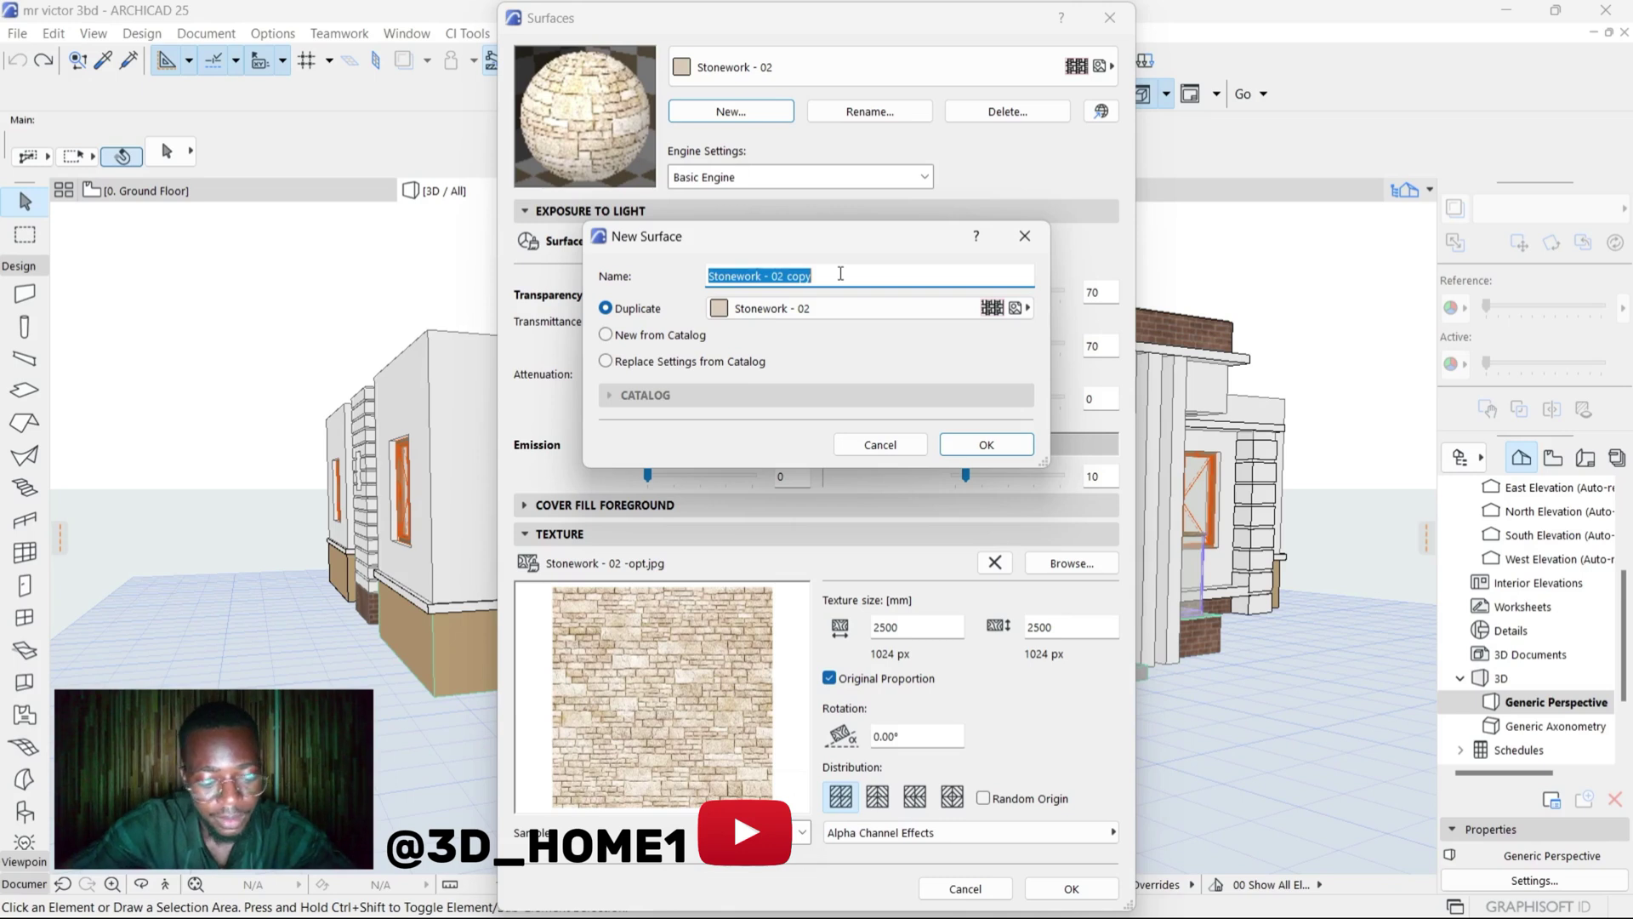
Name the duplicate of Stonework - 02 'BLACK TILE' and confirm it
text(blac)
key(BackSpace)
key(BackSpace)
key(BackSpace)
key(BackSpace)
key(BackSpace)
key(BackSpace)
text(BLACK TILE)
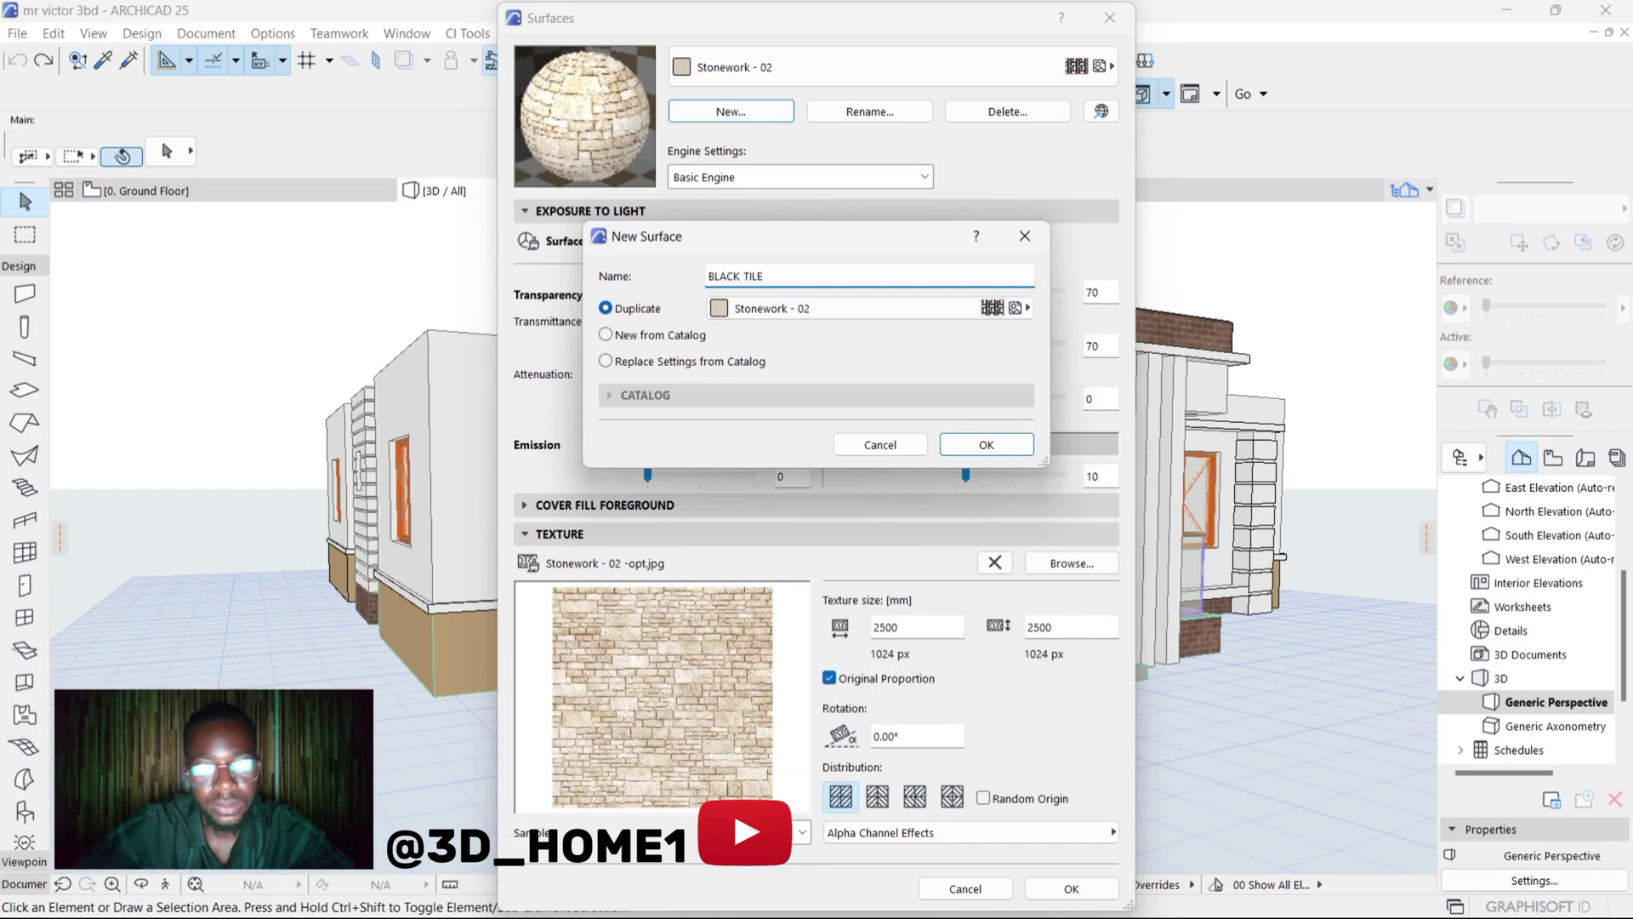
click(1005, 448)
Return to the Texture settings and browse for a different texture image
click(572, 507)
click(552, 516)
click(542, 533)
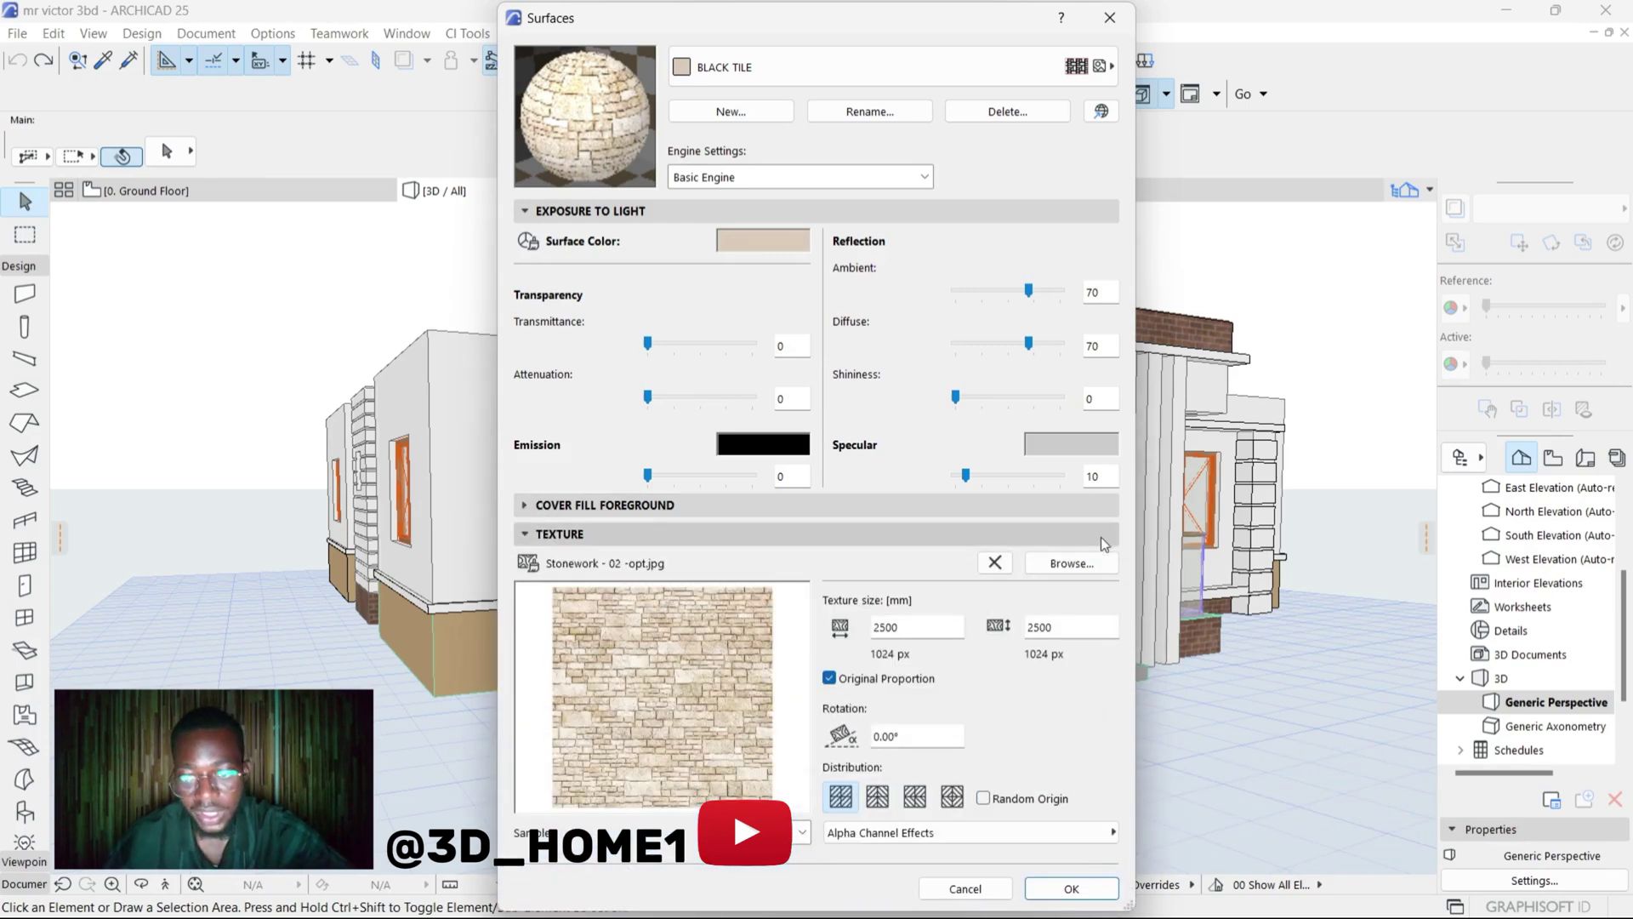
click(1064, 565)
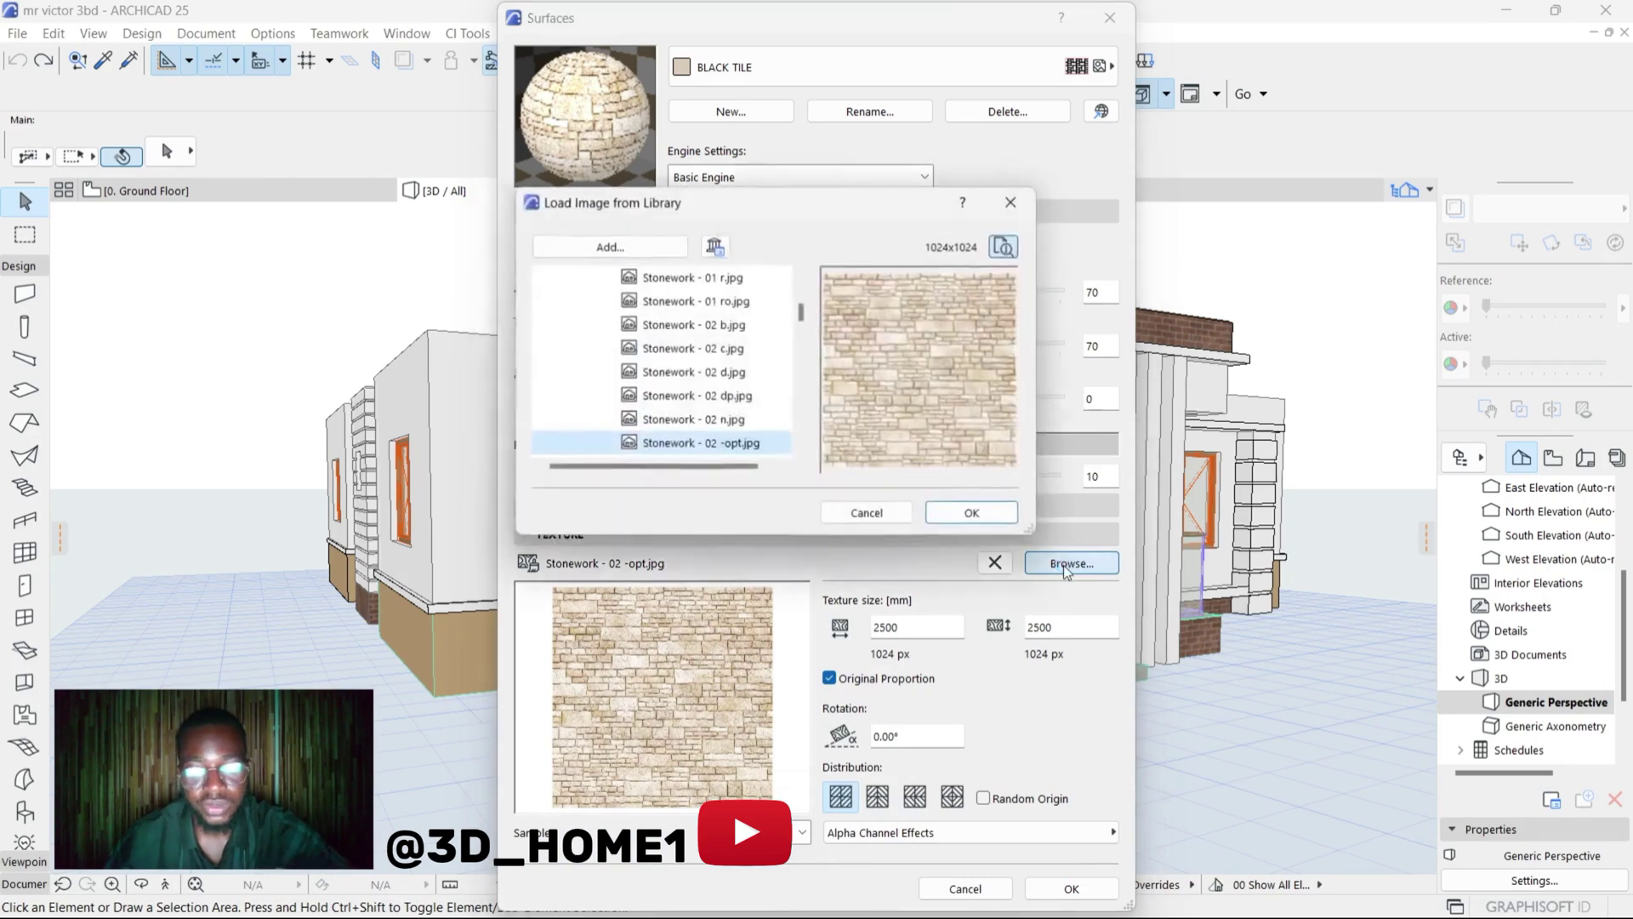
Add Tiles075_4K-JPG_Color.jpg from Desktop > New folder to the Embedded Library
click(595, 248)
click(545, 339)
scroll(895, 449, down, 3)
double_click(697, 461)
click(810, 299)
click(1048, 547)
click(553, 300)
click(629, 303)
click(973, 516)
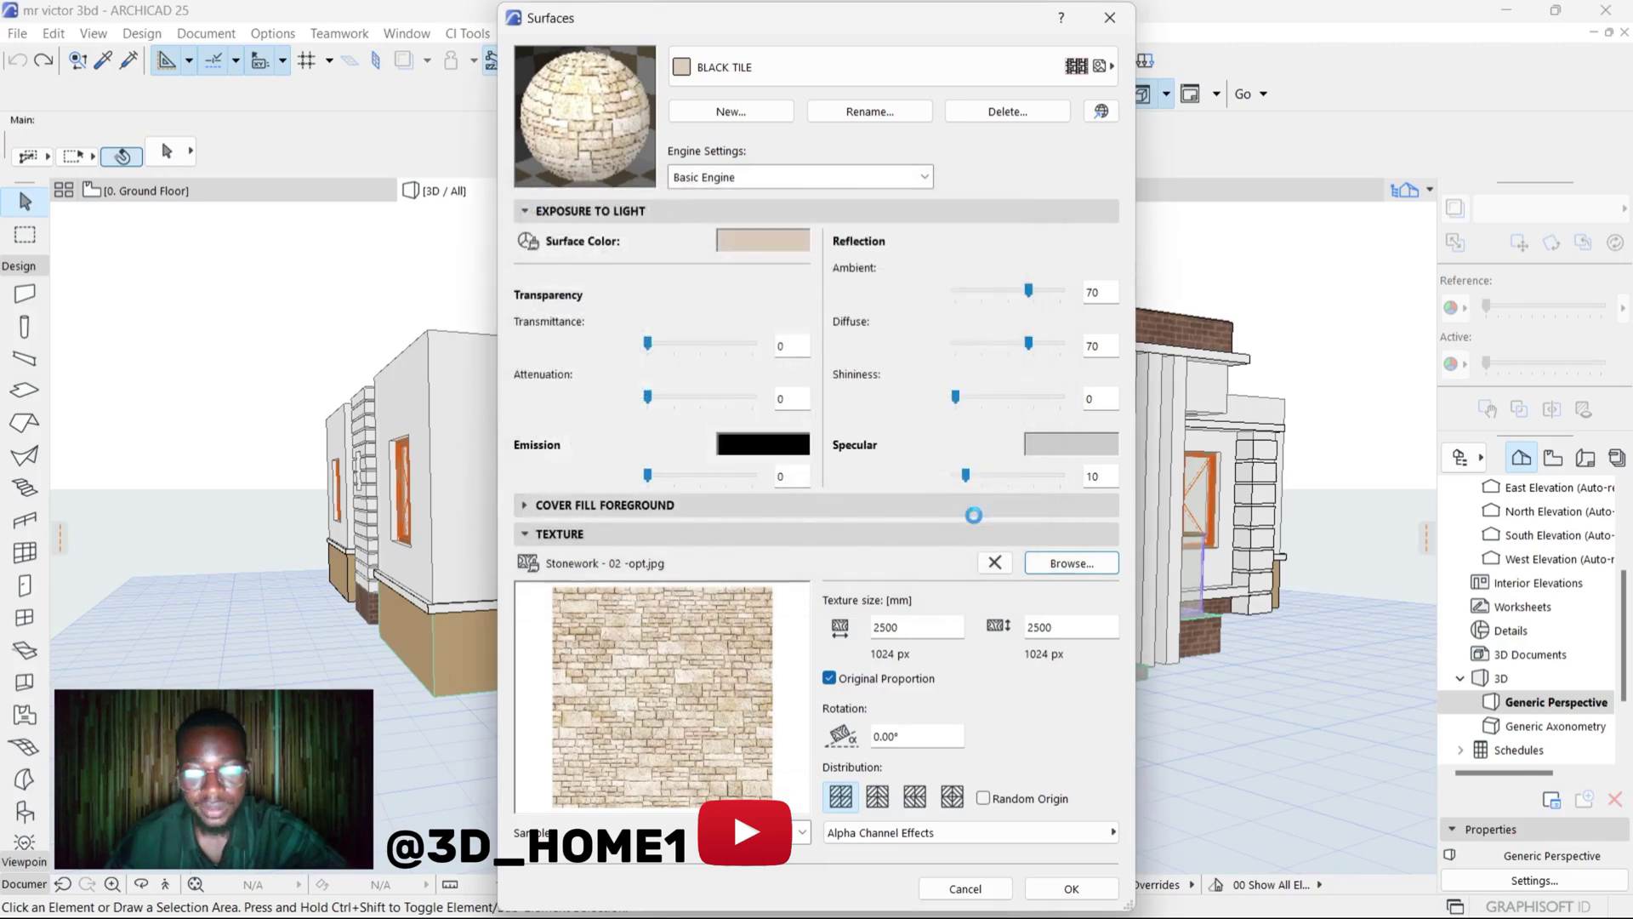
Choose Tiles075_4K-JPG_Color.jpg from the Embedded Library as BLACK TILE's texture
click(1055, 563)
scroll(667, 309, up, 5)
scroll(667, 309, up, 5)
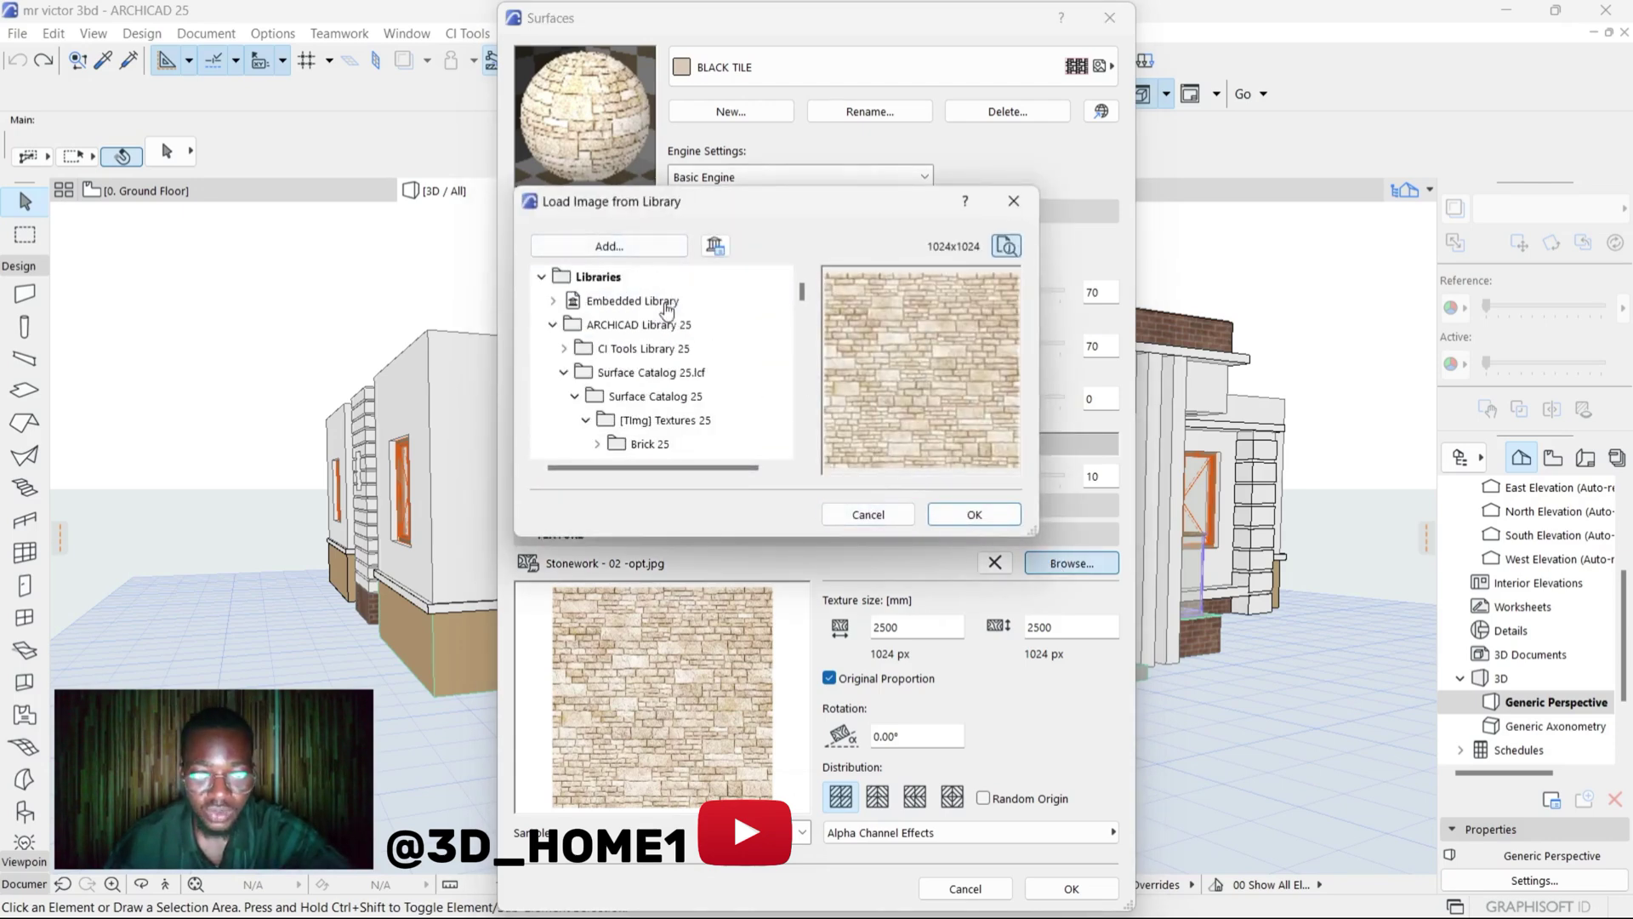
click(554, 302)
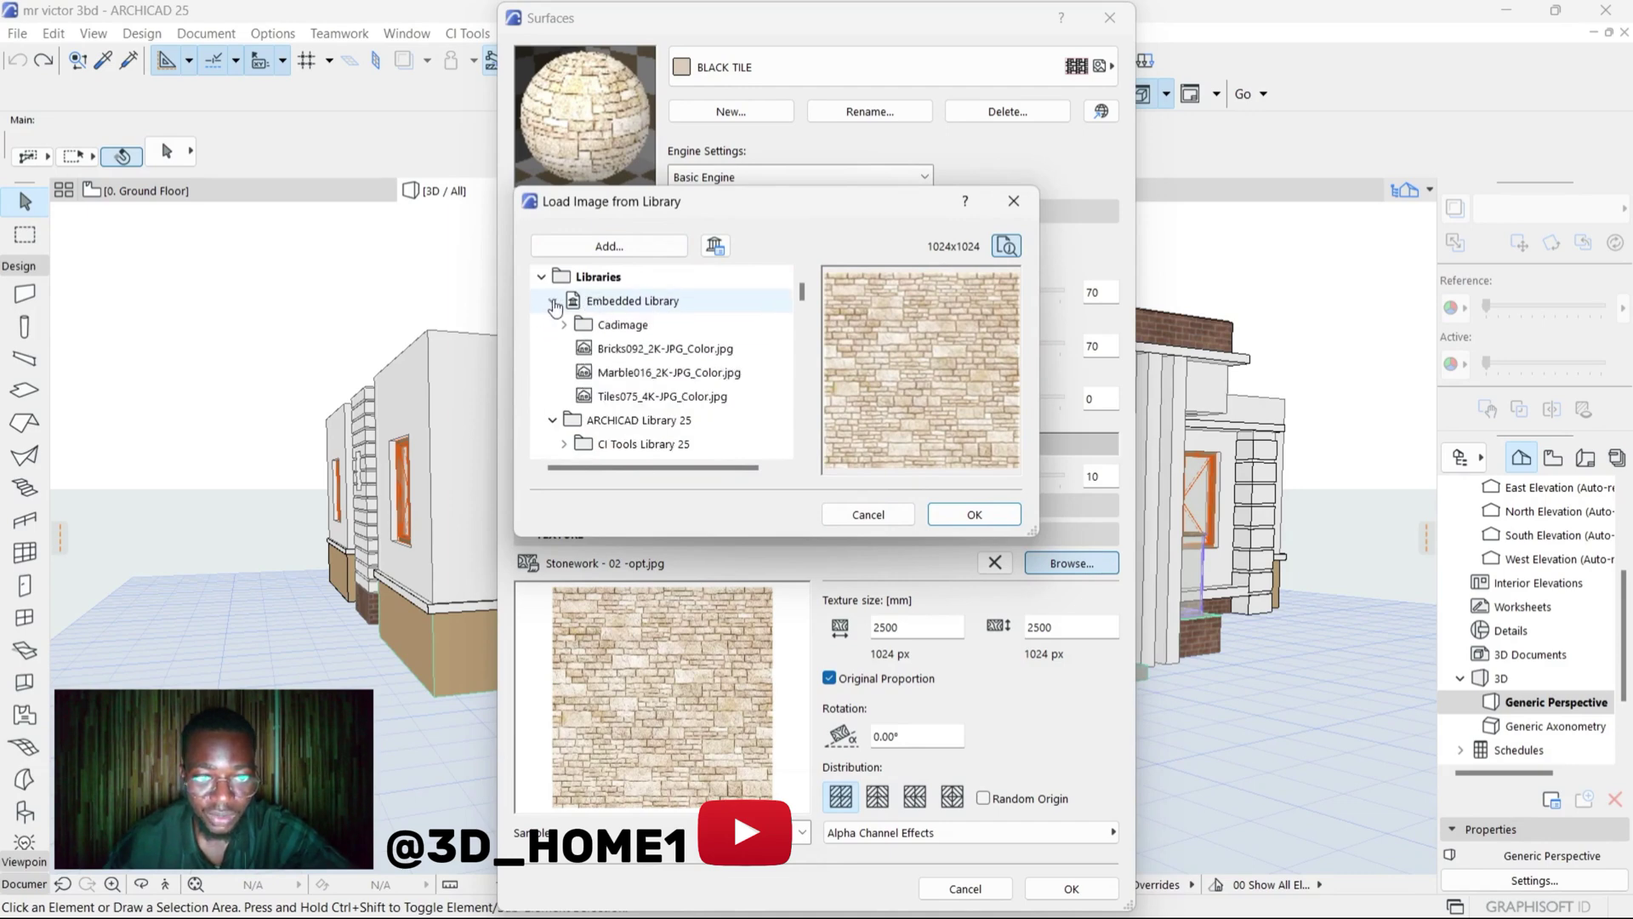
click(638, 398)
click(991, 515)
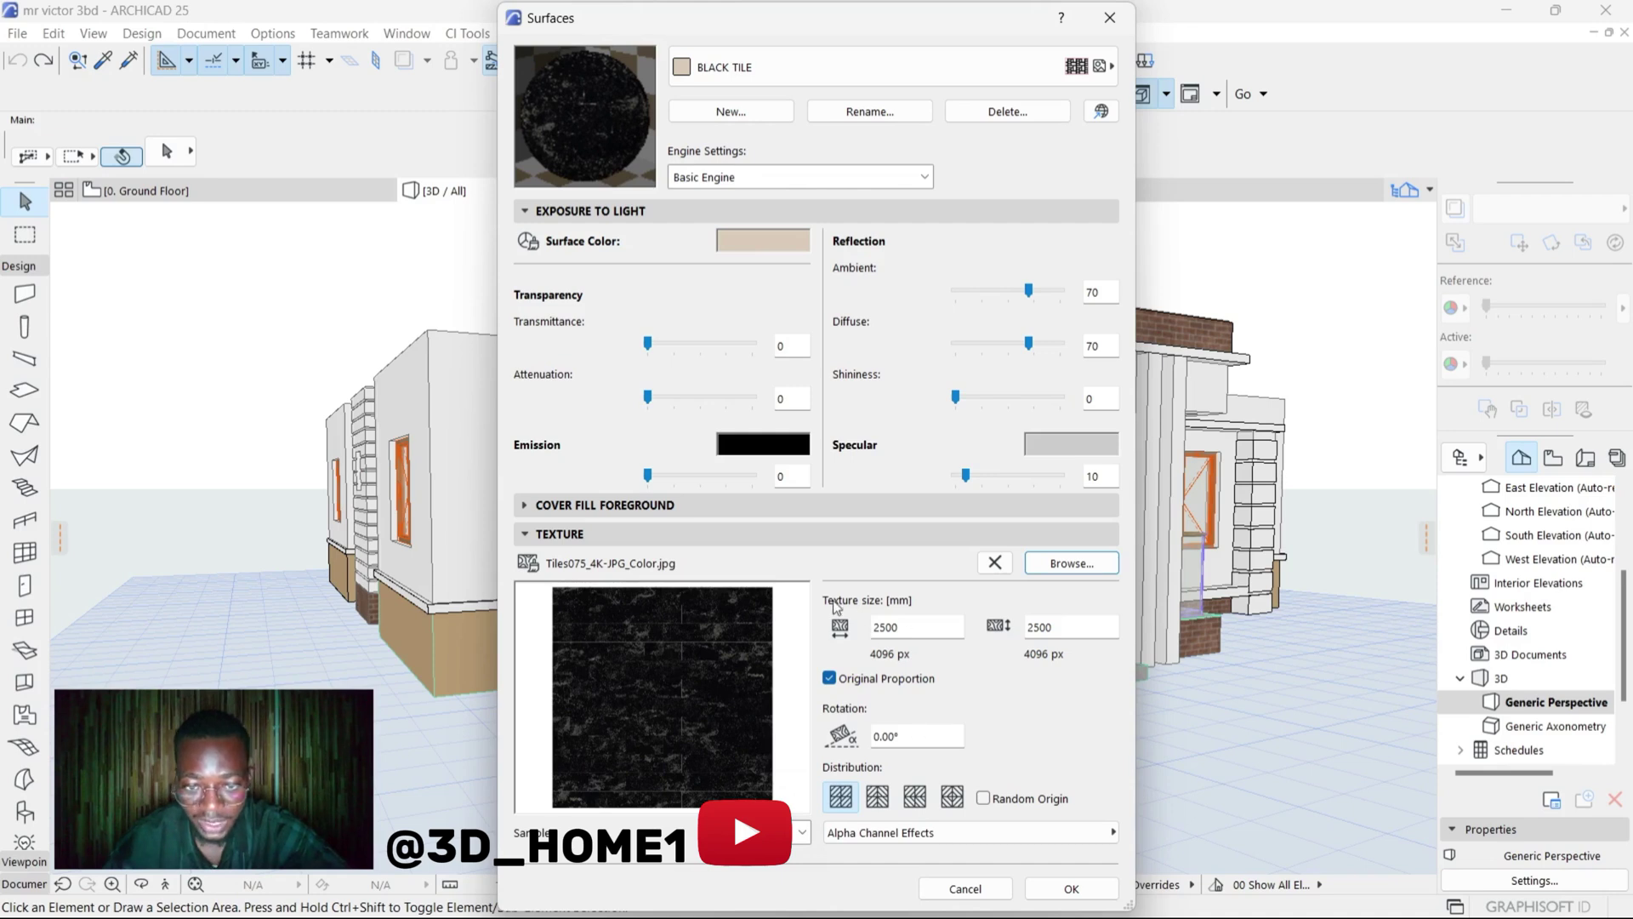
Scale the Tiles075 texture to 1000 × 1000 mm, leaving Alpha Channel Effects unchanged
click(897, 629)
double_click(902, 630)
text(10)
key(Tab)
click(850, 837)
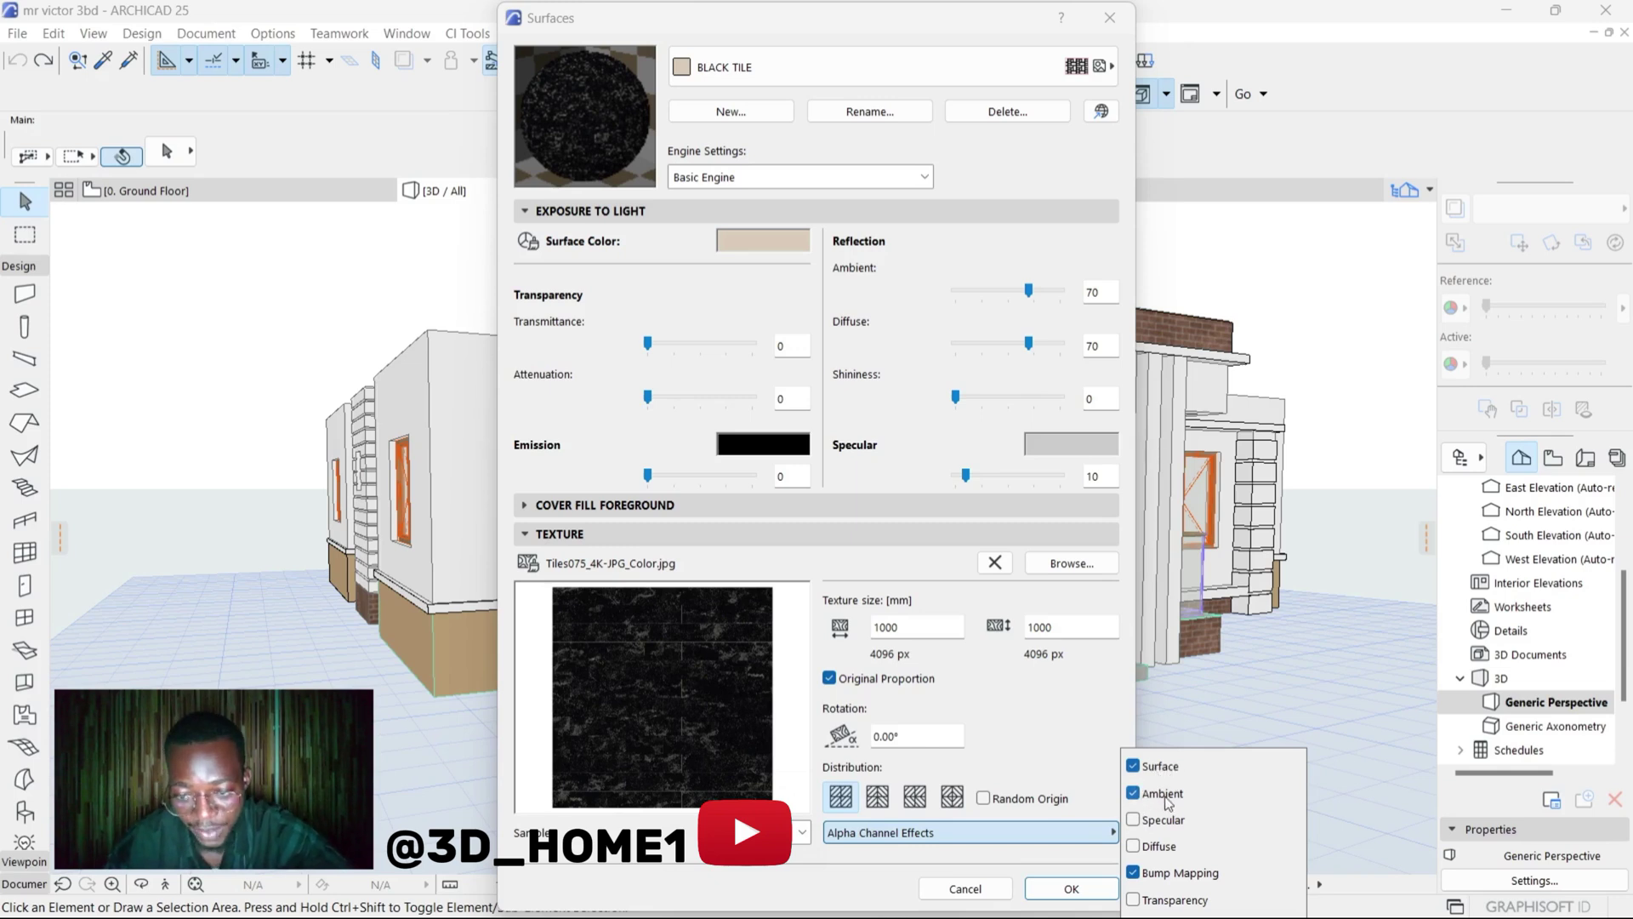
click(838, 861)
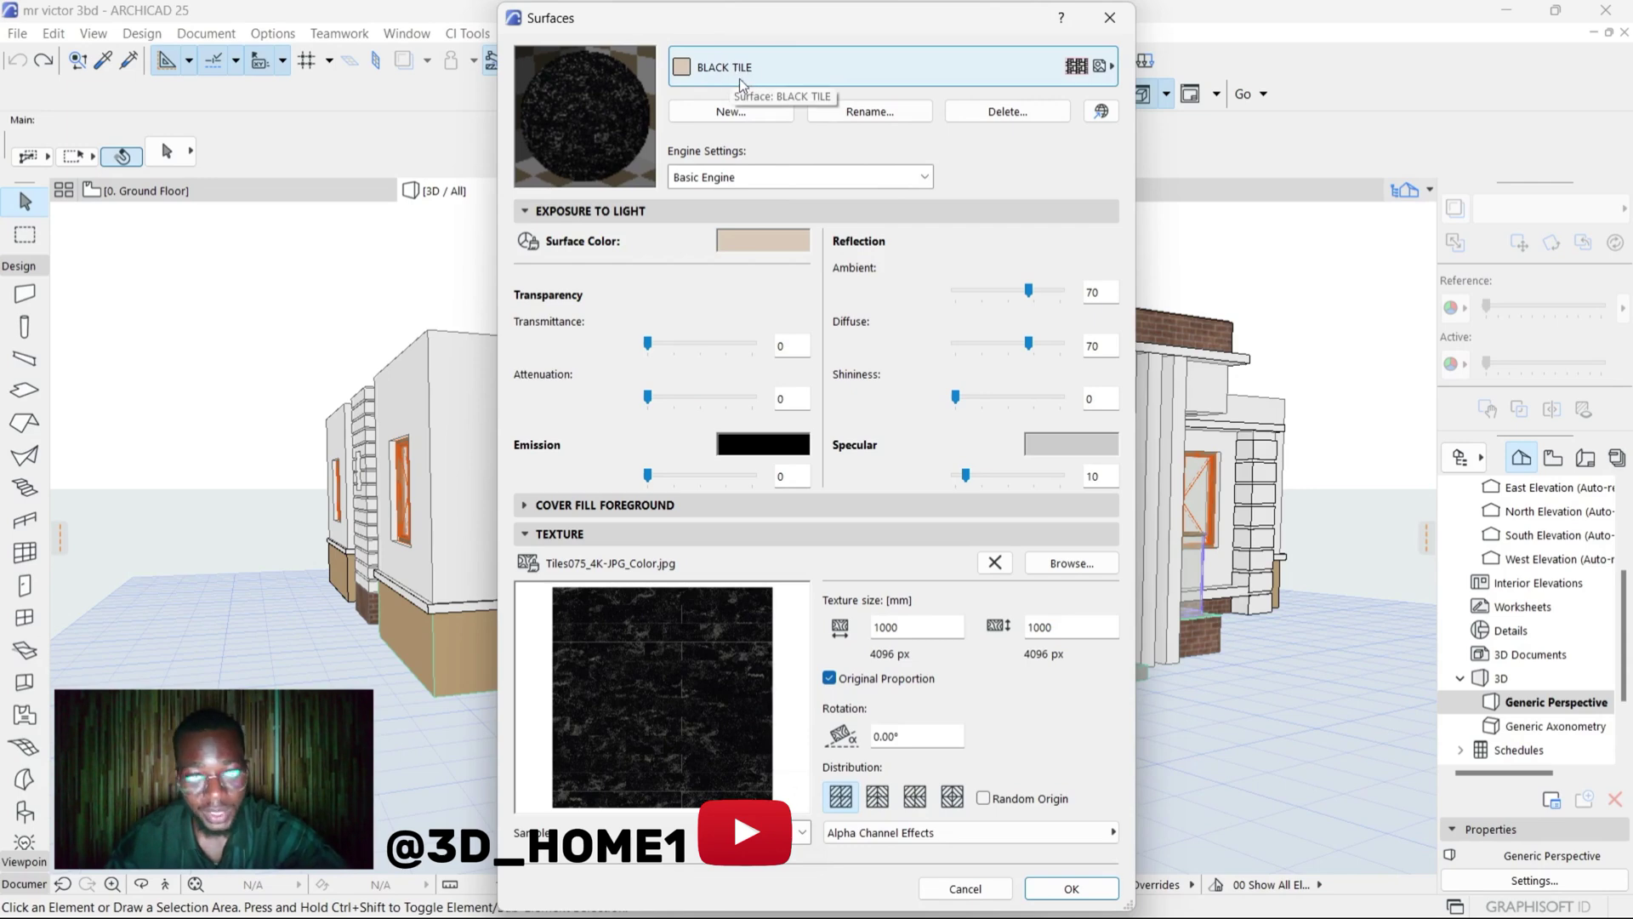
Save BLACK TILE and override all faces of the entrance wall with it in 3D
click(1072, 889)
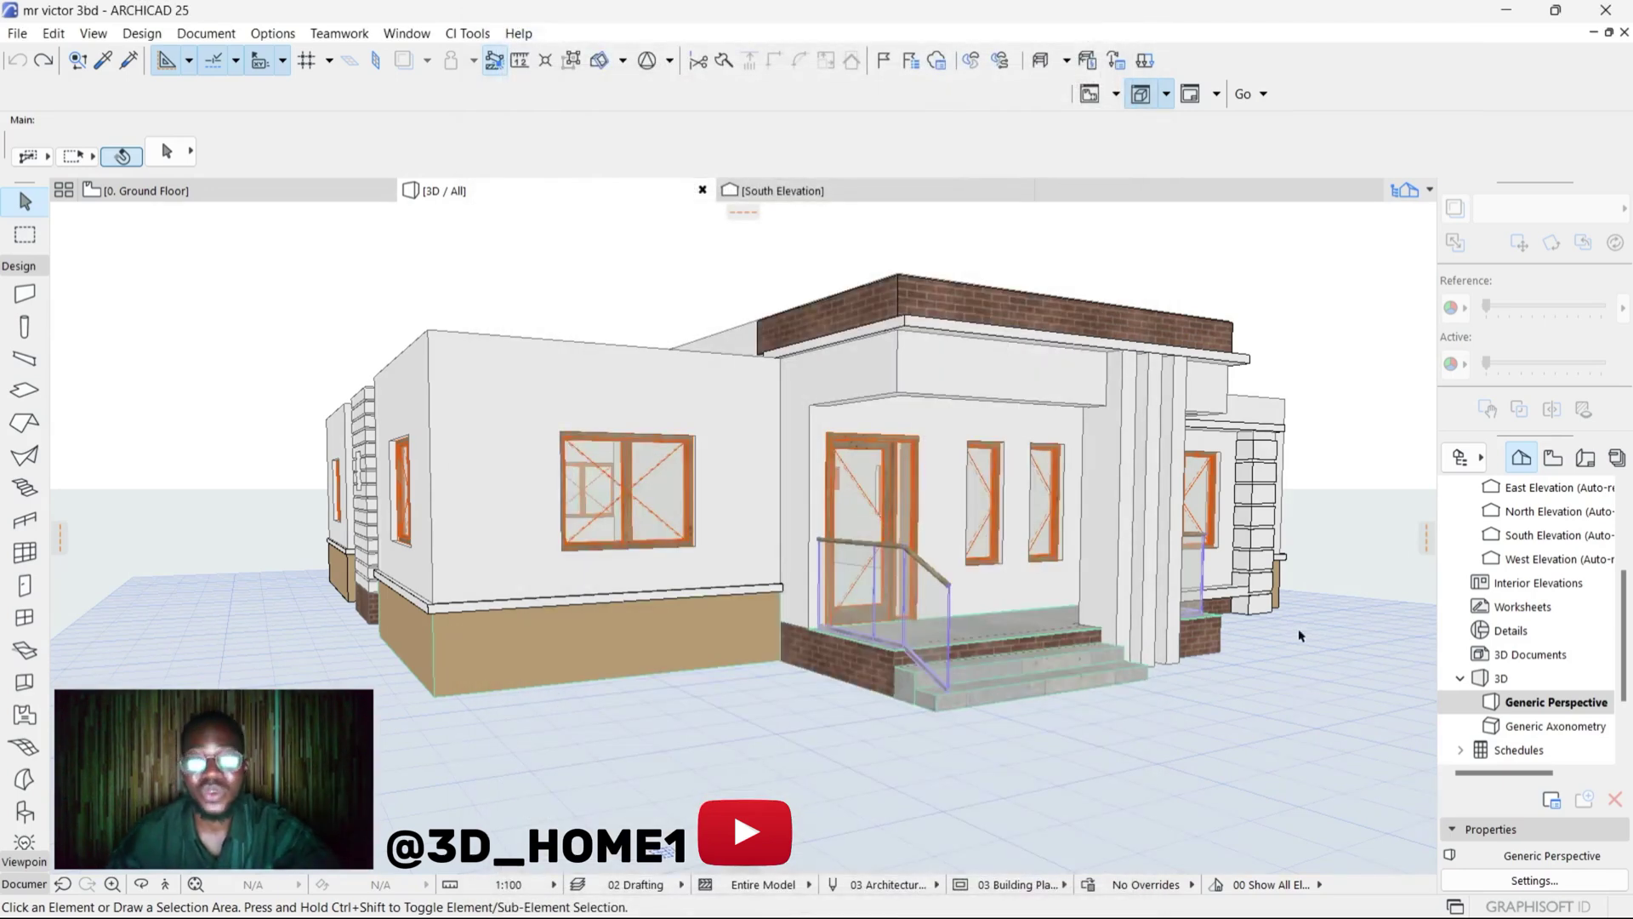
scroll(923, 463, up, 3)
click(926, 460)
click(168, 153)
click(731, 556)
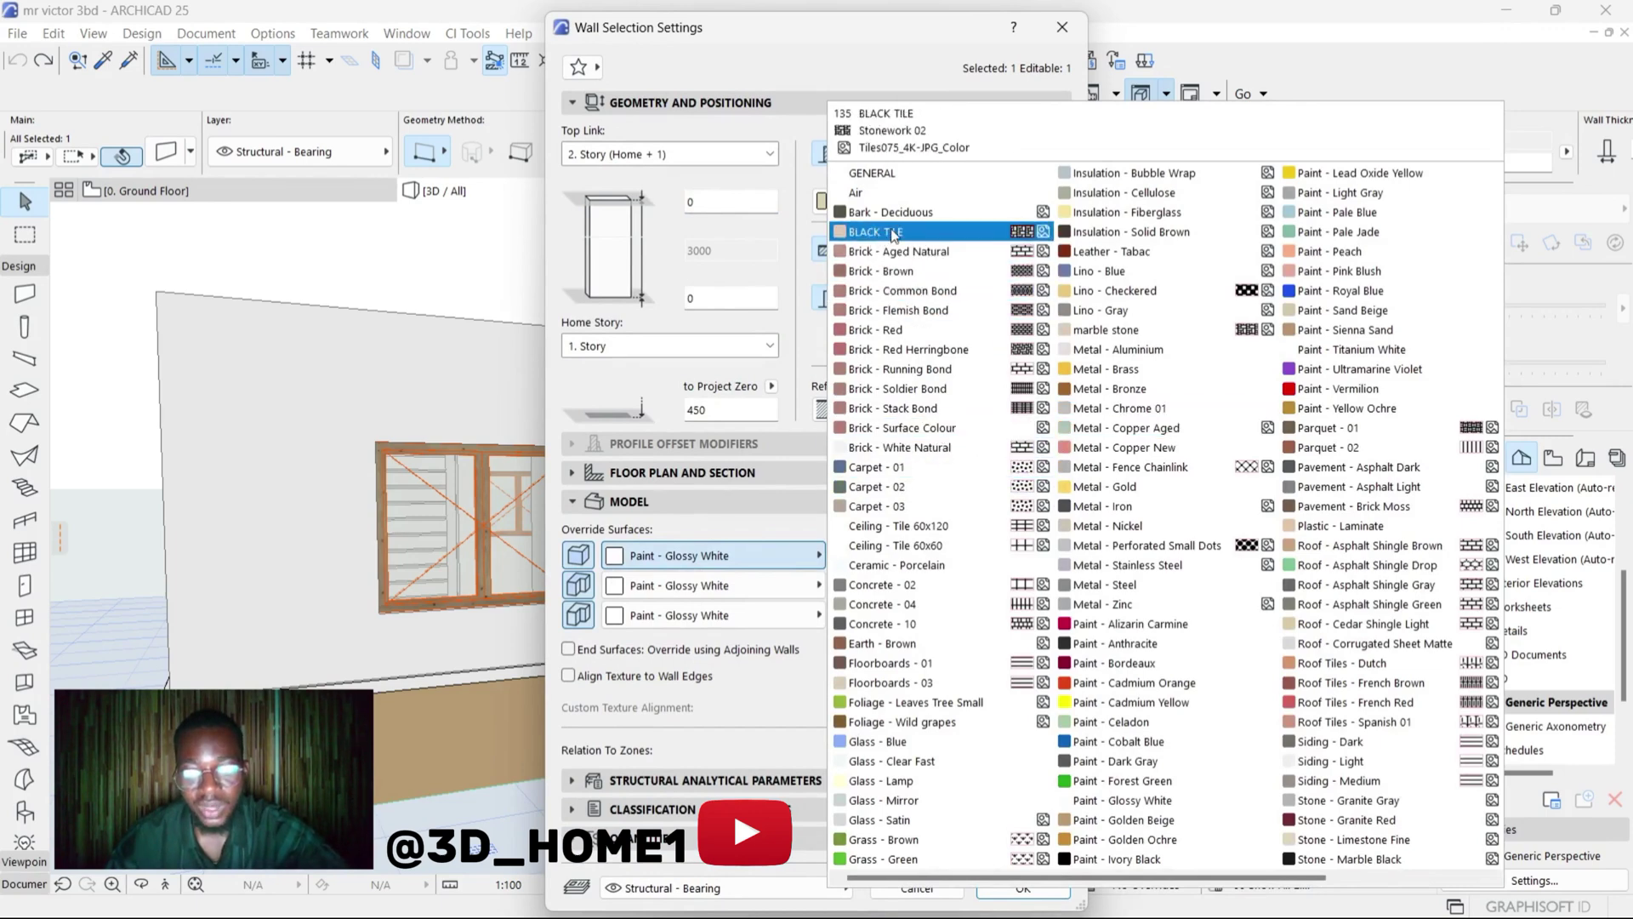
click(924, 234)
click(1007, 893)
click(603, 258)
scroll(962, 503, up, 10)
scroll(876, 492, up, 5)
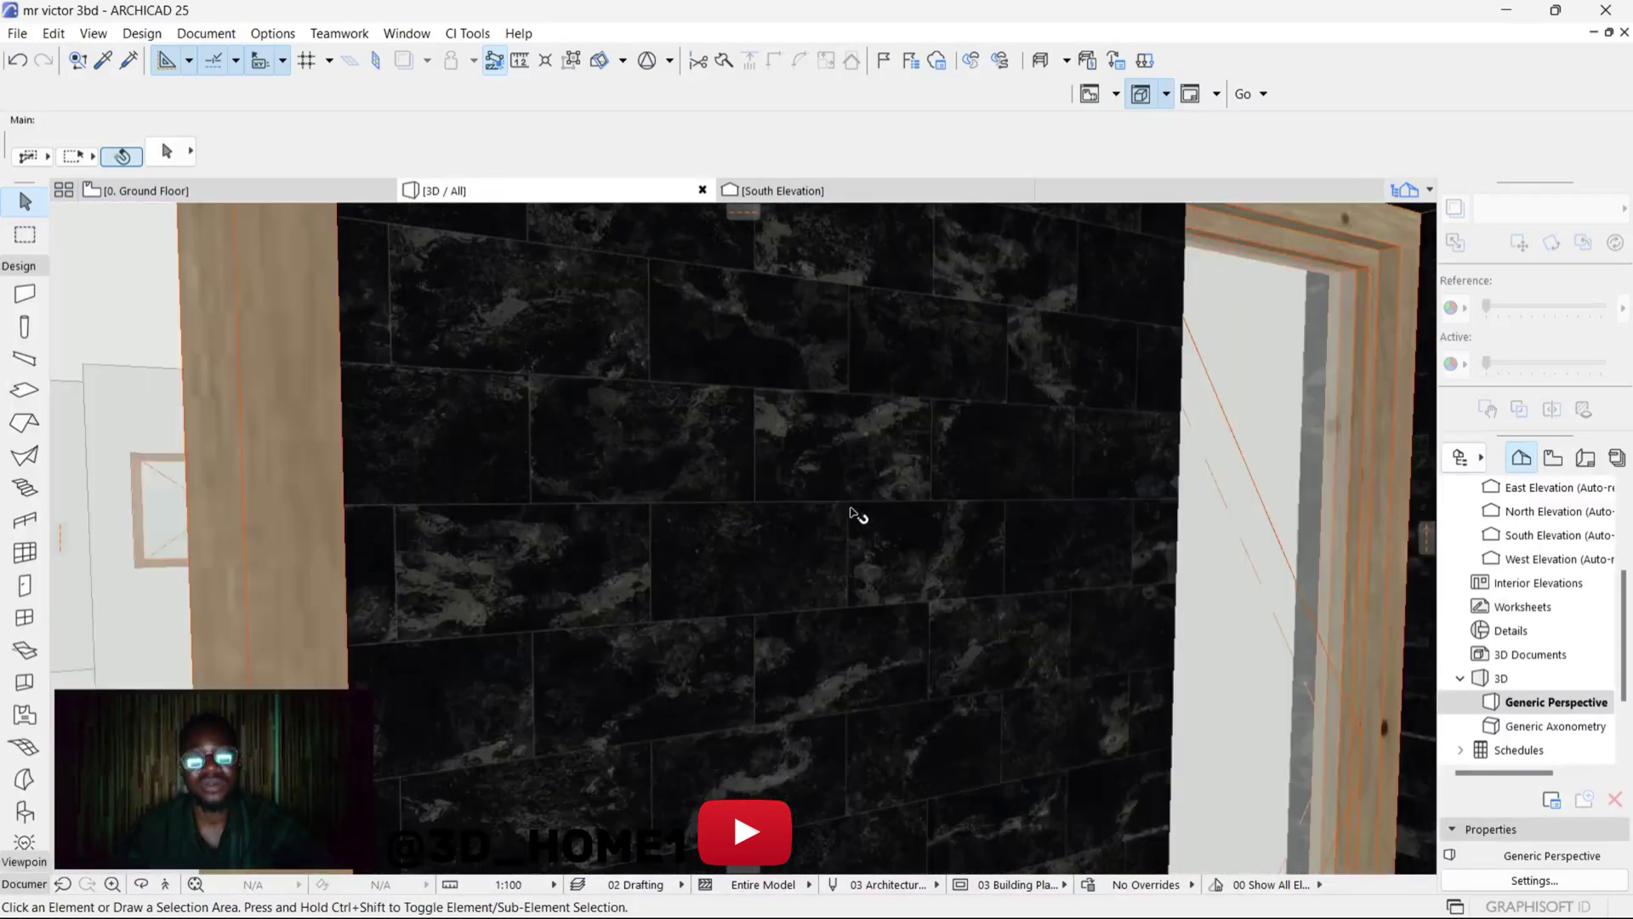
scroll(857, 514, down, 10)
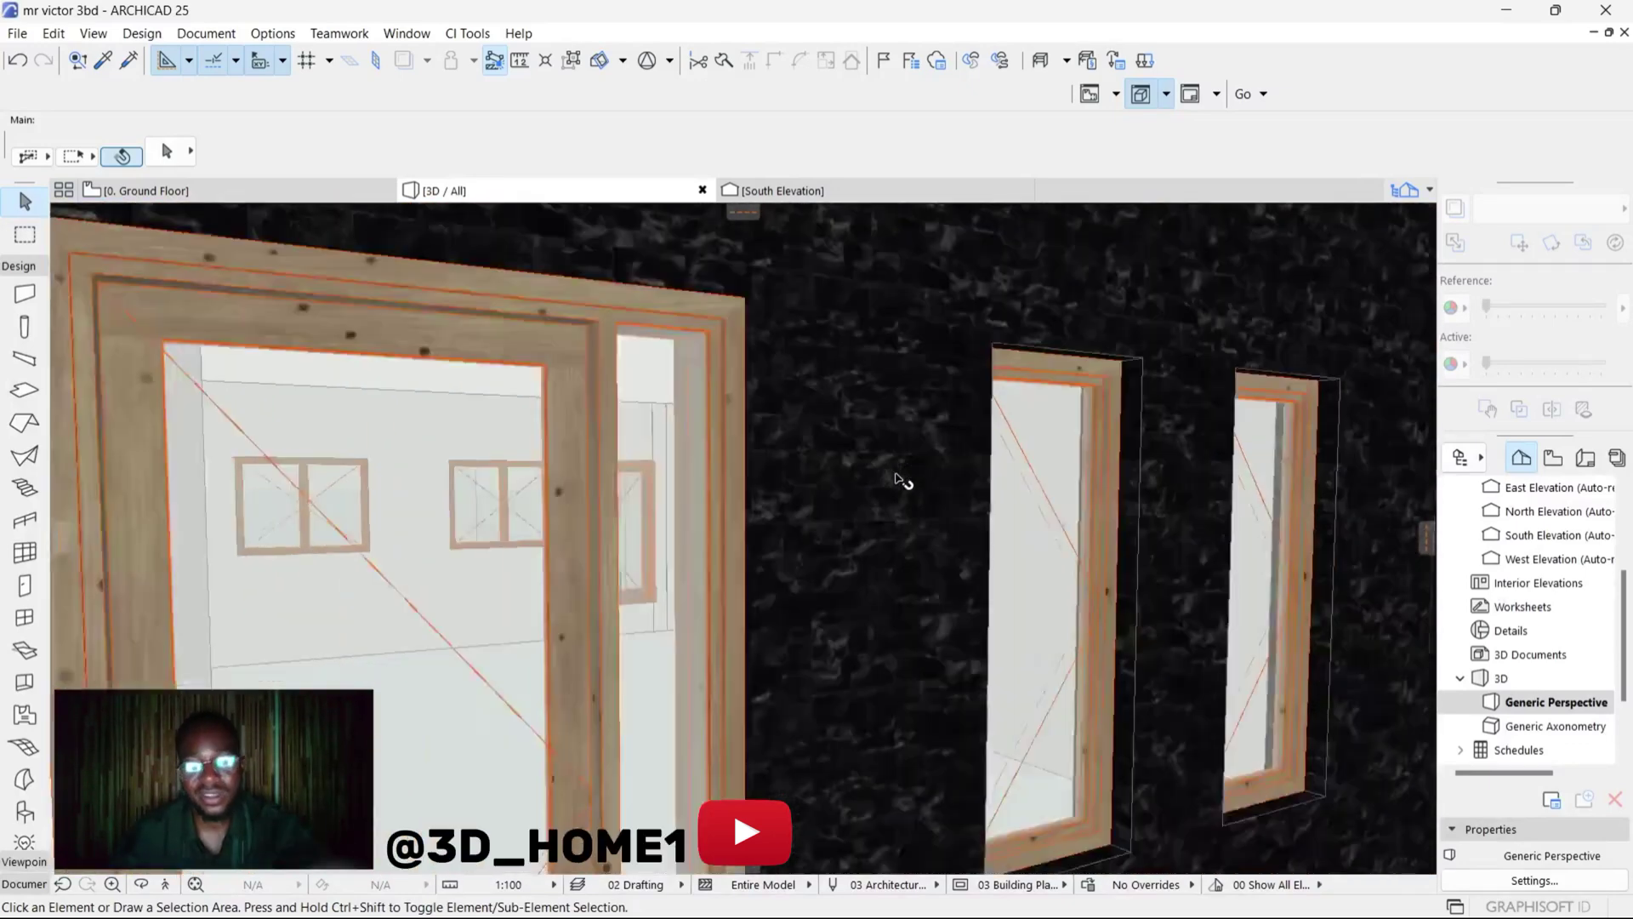
scroll(868, 483, down, 15)
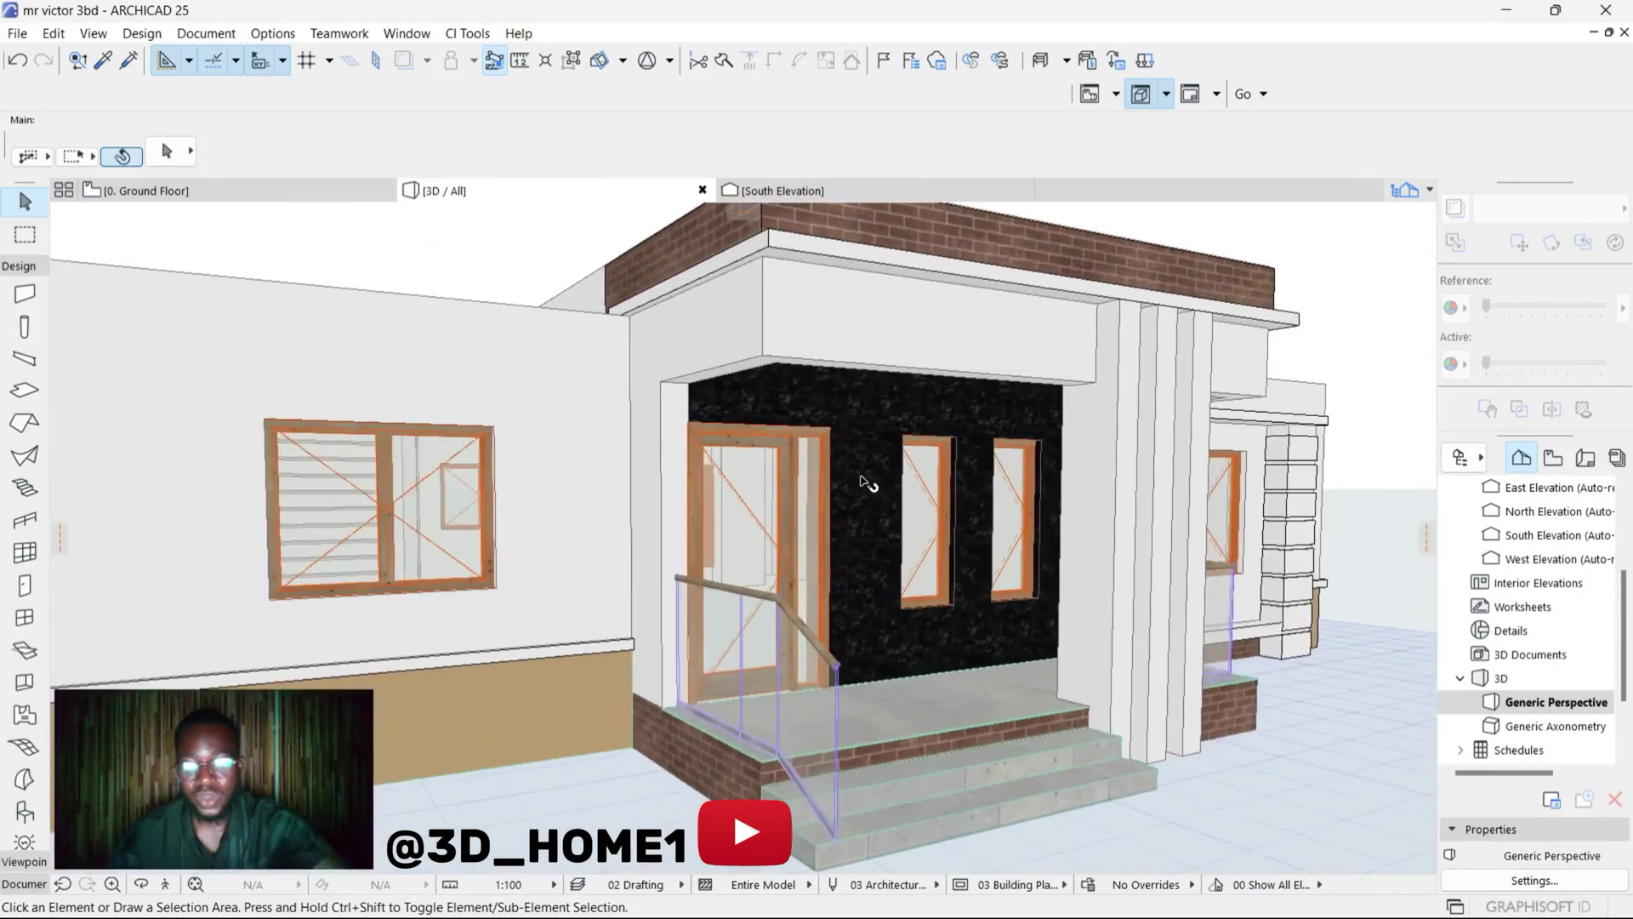
scroll(864, 485, up, 3)
scroll(893, 518, up, 4)
scroll(901, 523, down, 2)
scroll(898, 584, down, 10)
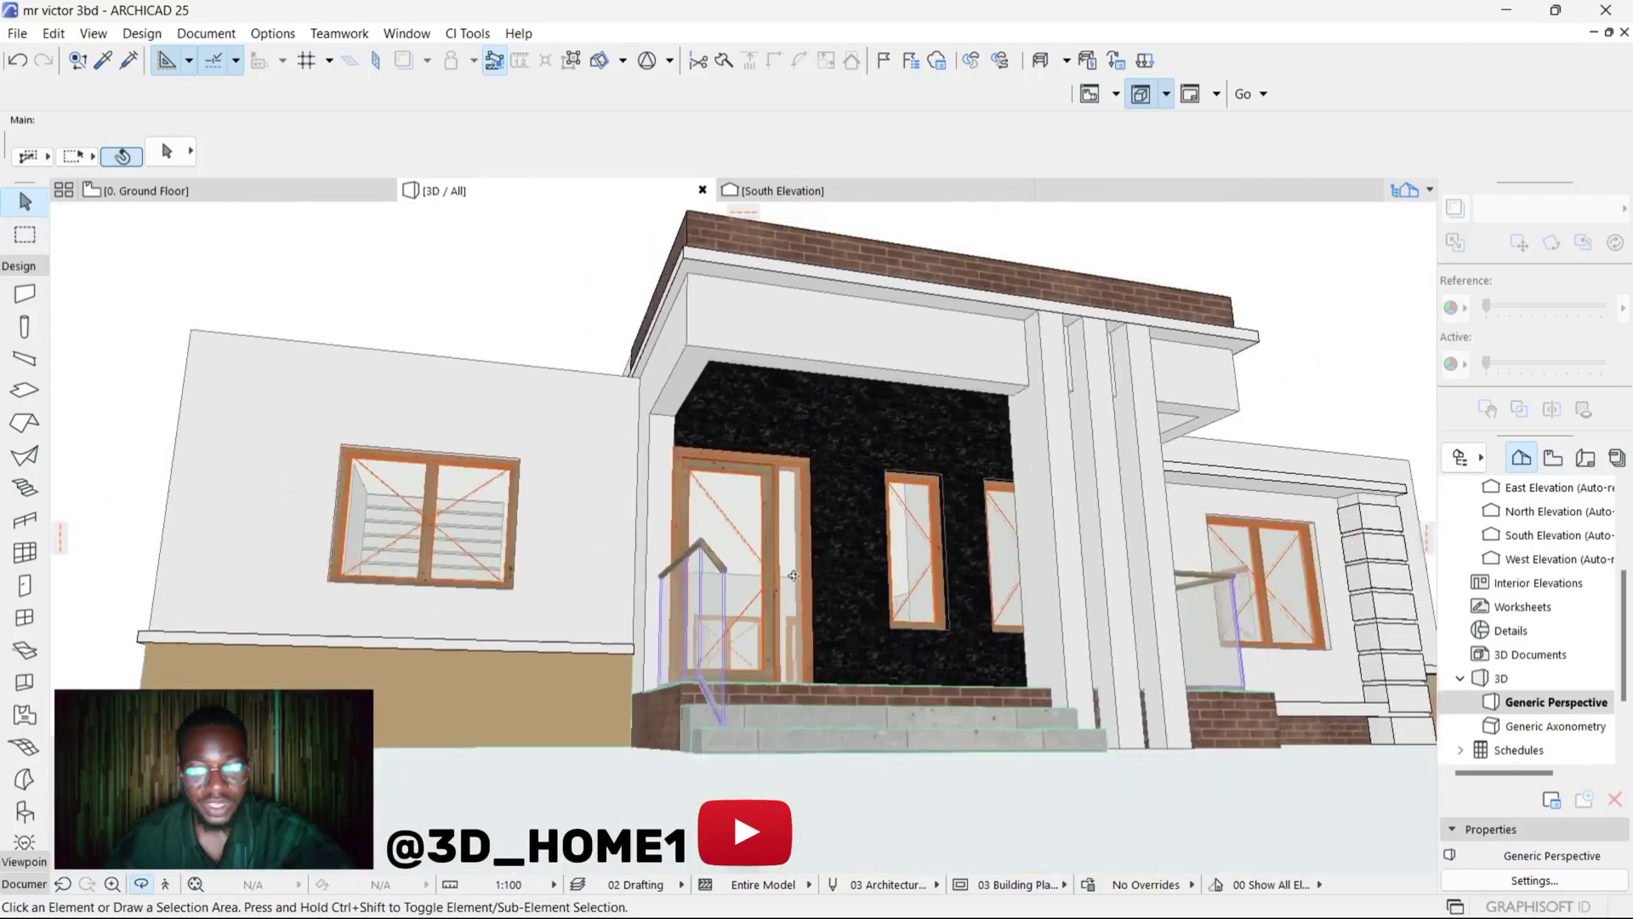
mouse_move(792, 575)
shift+middle_down()
mouse_move(899, 549)
mouse_move(780, 553)
shift+middle_up()
scroll(802, 582, up, 5)
scroll(801, 582, down, 5)
scroll(899, 549, up, 6)
scroll(780, 553, down, 7)
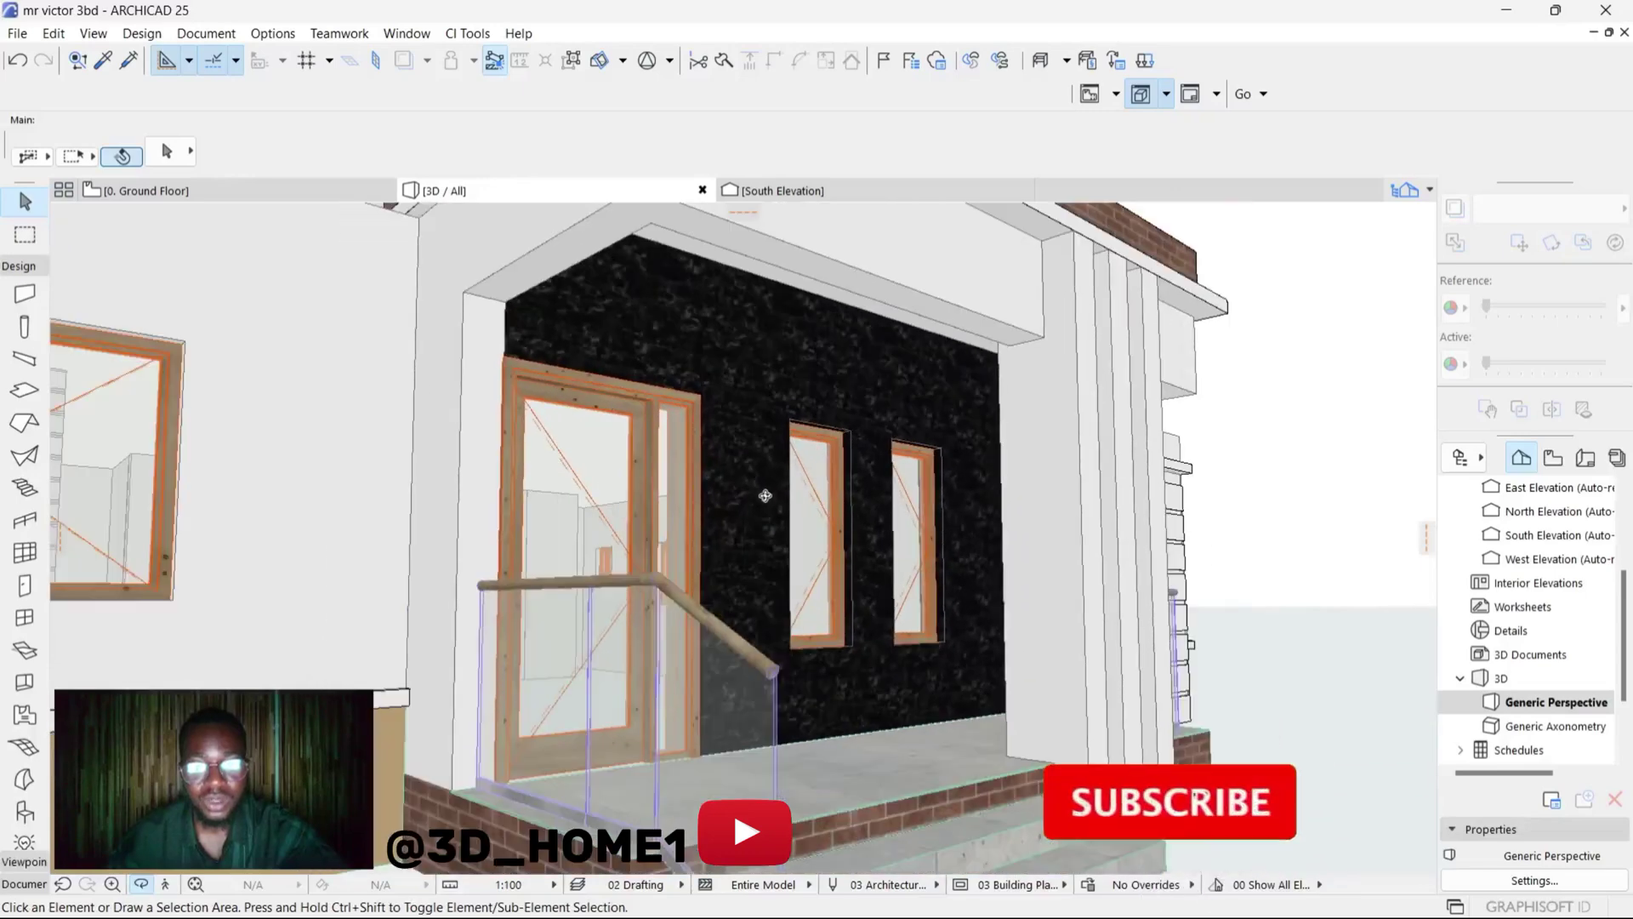